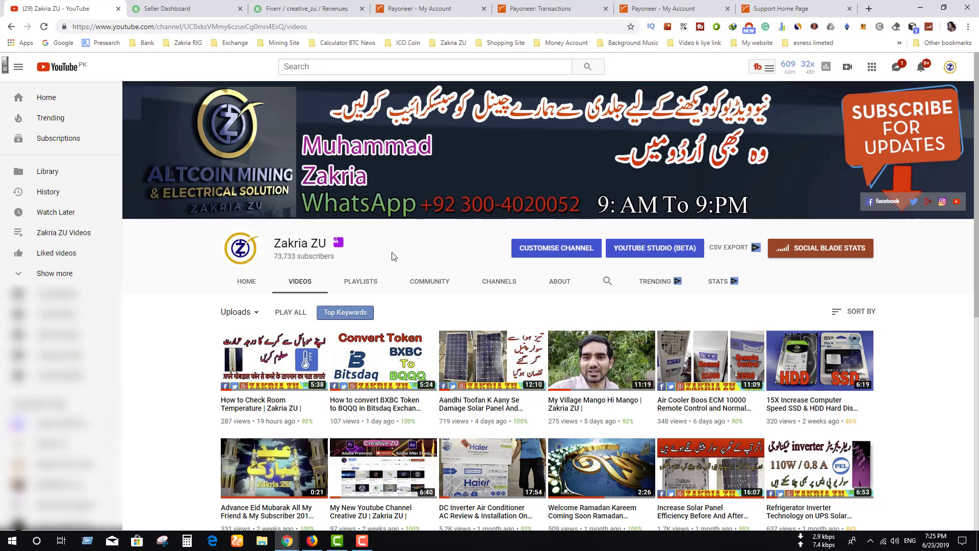
- View the Fiverr seller dashboard and the account's Earnings page
click(200, 10)
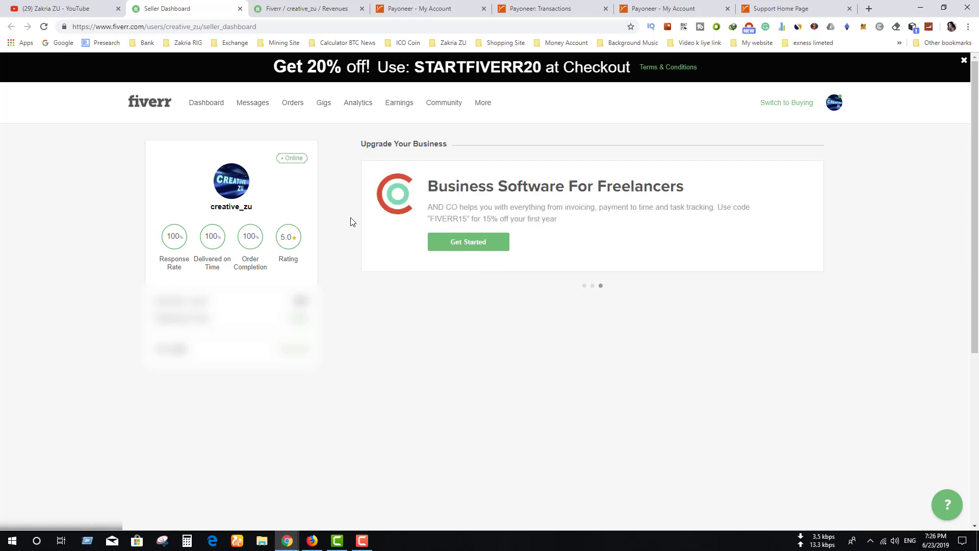
click(309, 11)
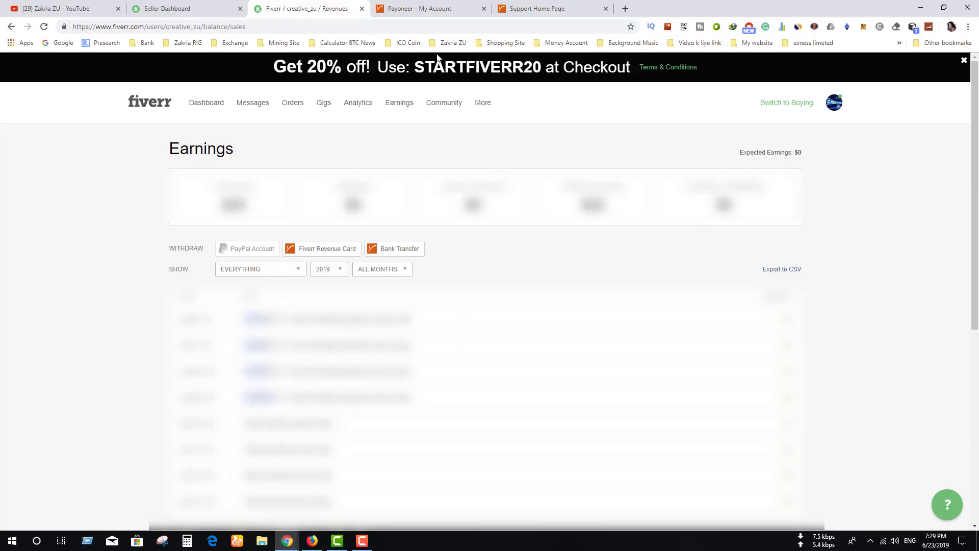
- Go to the Payoneer account page and open its Support Center
click(433, 11)
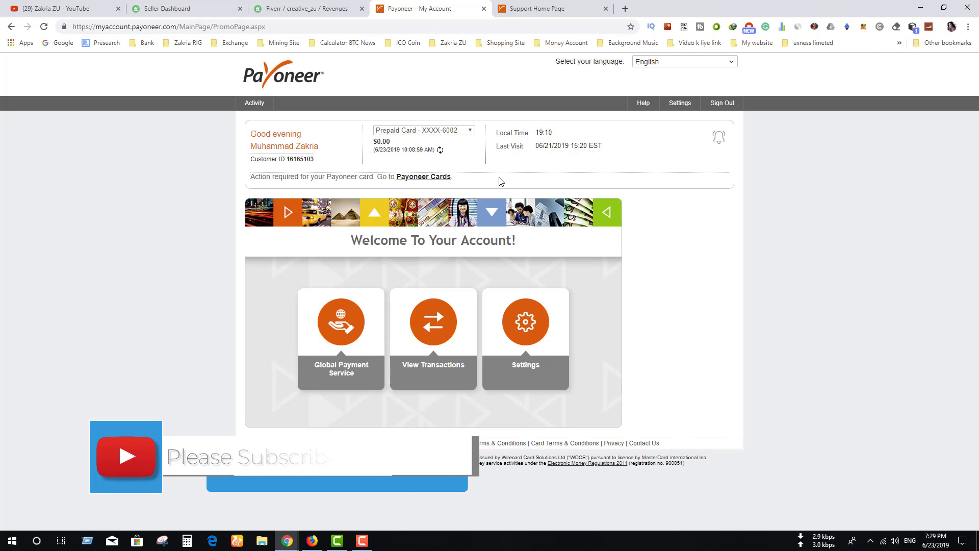
mouse_move(642, 103)
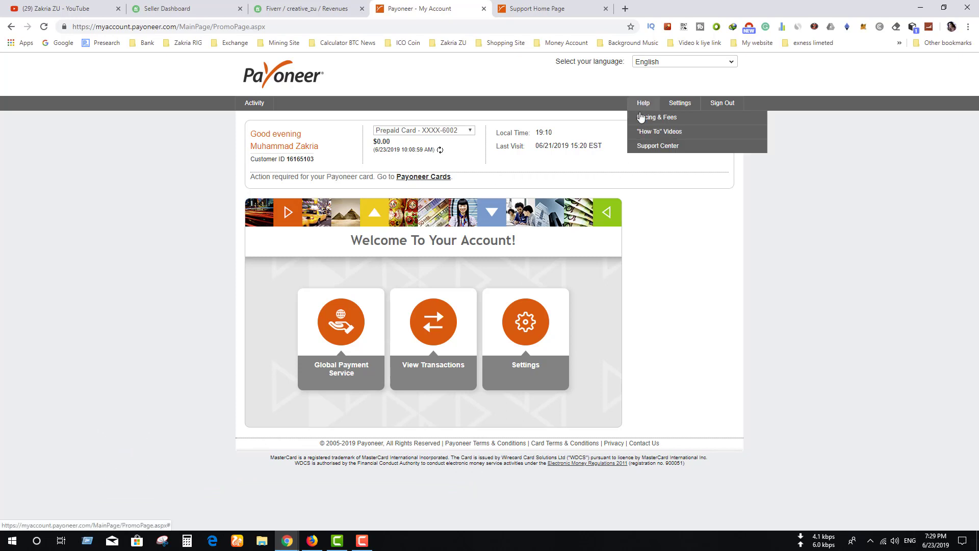
click(658, 146)
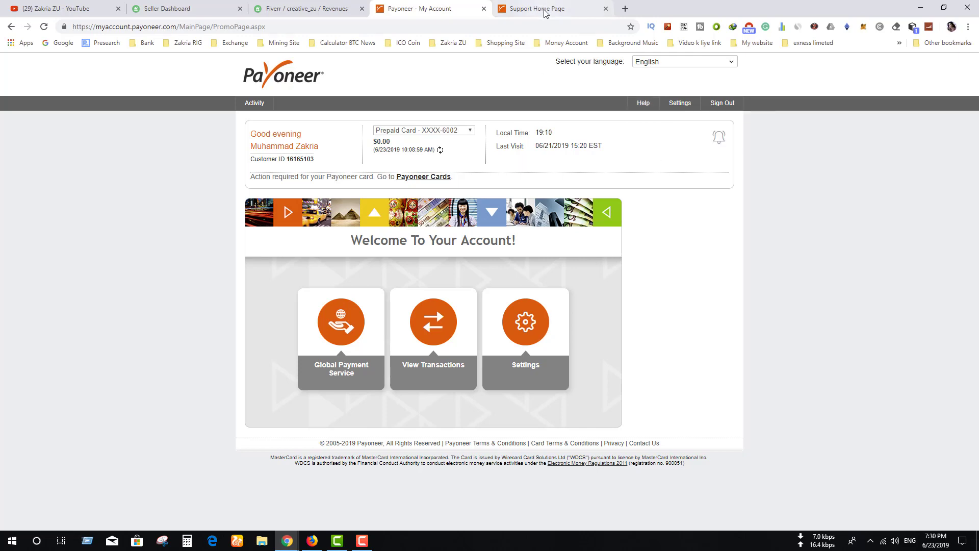
click(545, 9)
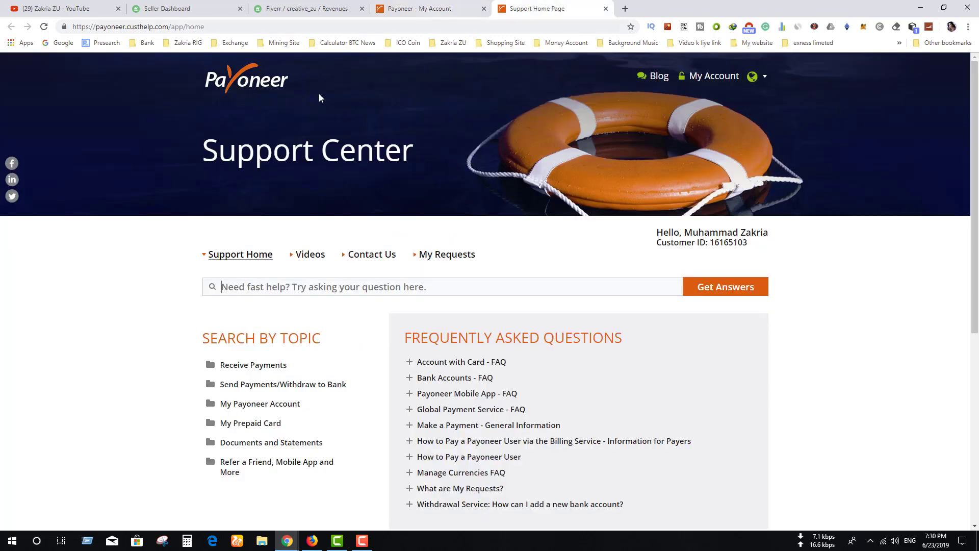
- Open the Support Center's Contact Us page separately and bring up the Send Message request form
right_click(363, 255)
click(433, 260)
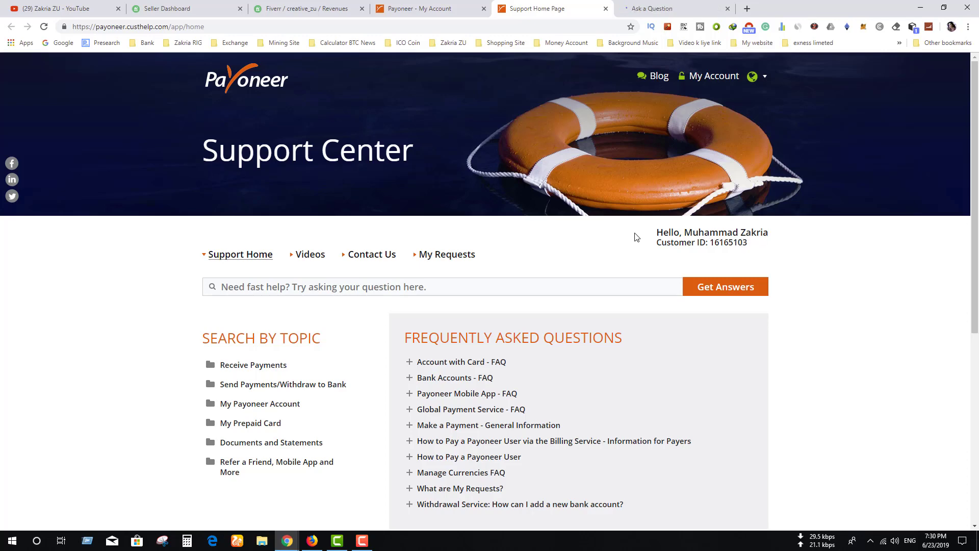
scroll(507, 319, down, 10)
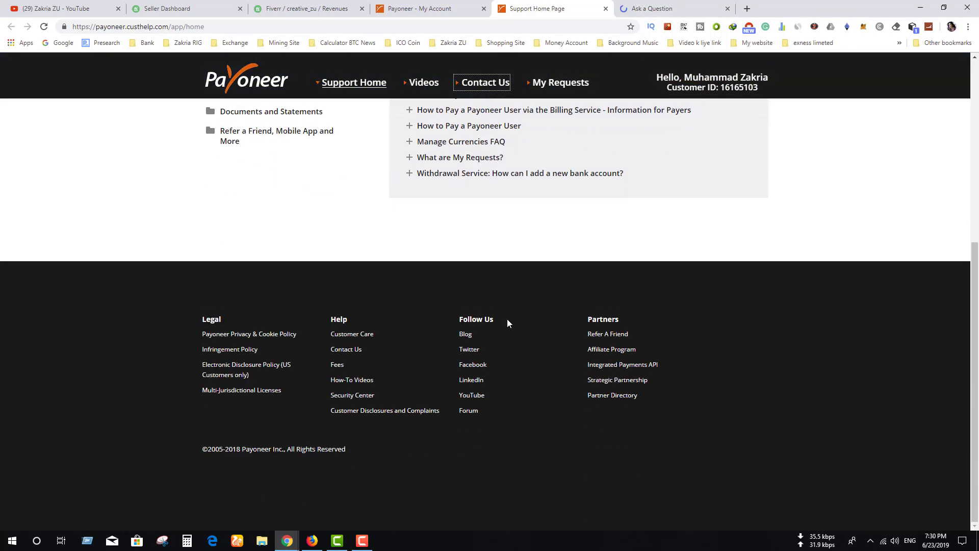
scroll(507, 319, up, 10)
click(655, 13)
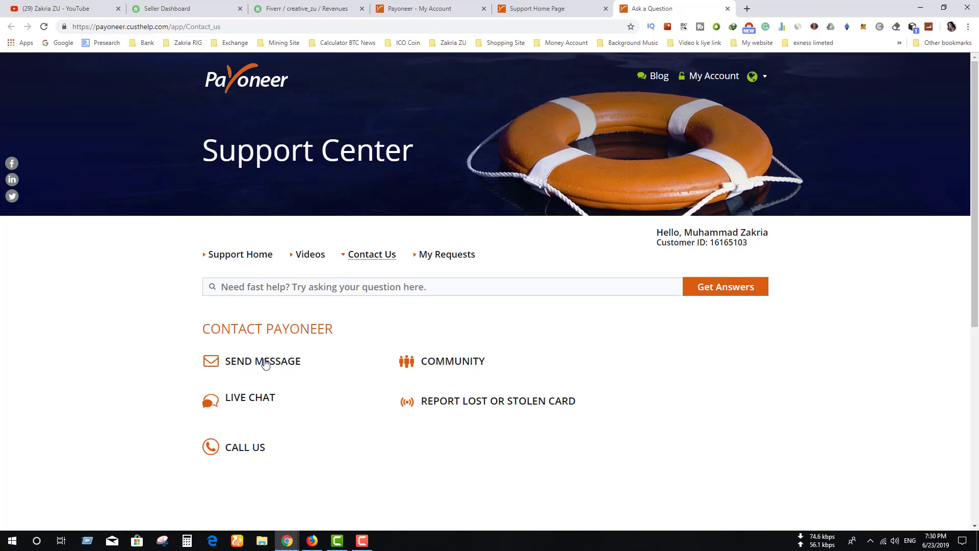
click(264, 362)
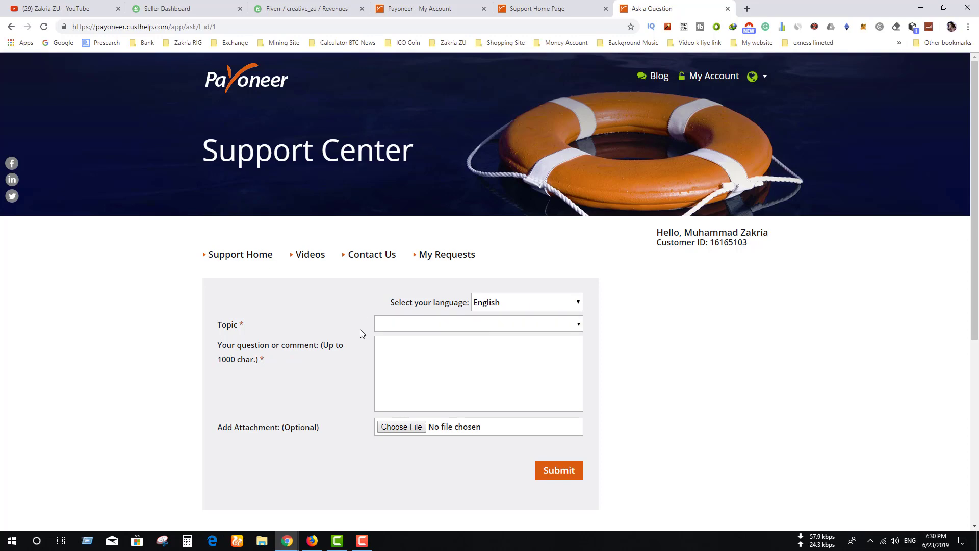
- Set the request topic to My Payoneer Account, Close/Reopen Account, "I want to reopen my account."
click(579, 329)
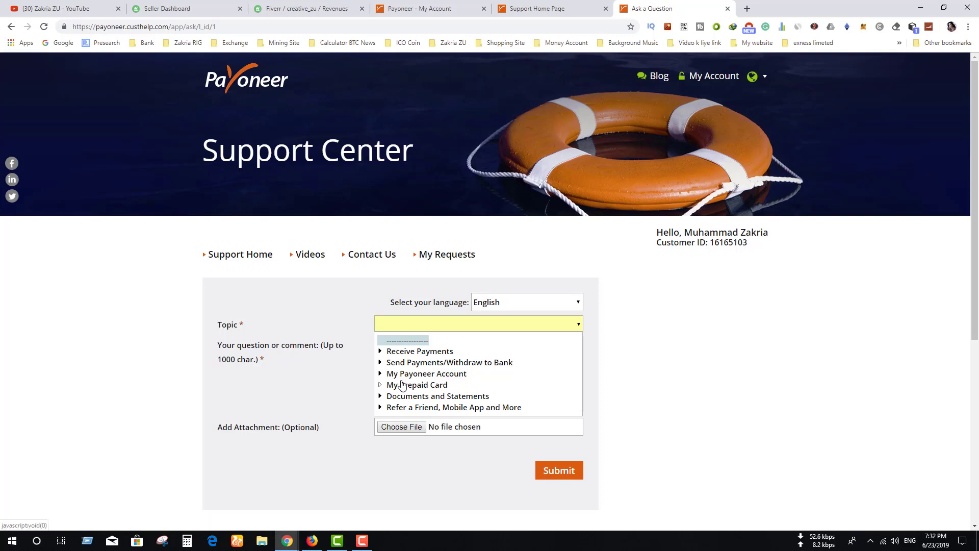
click(419, 375)
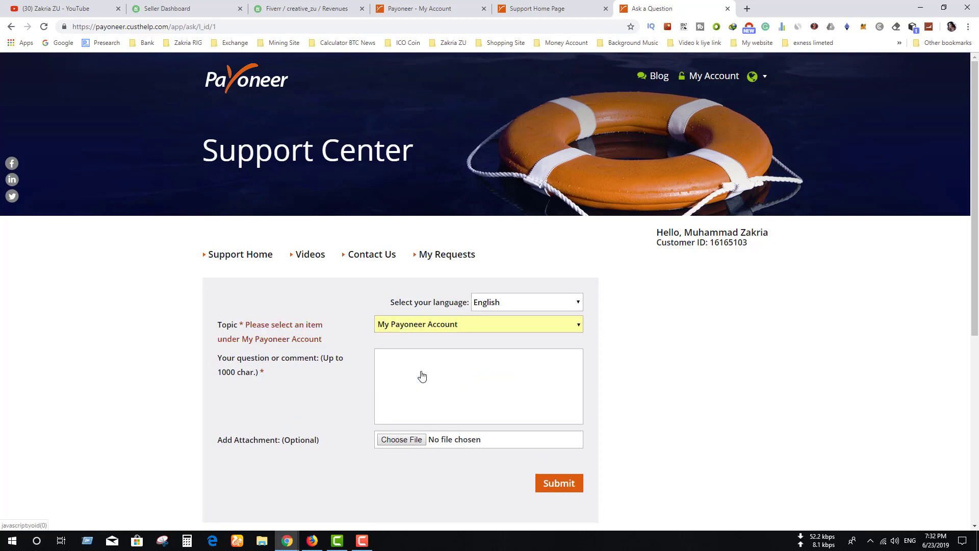
click(579, 330)
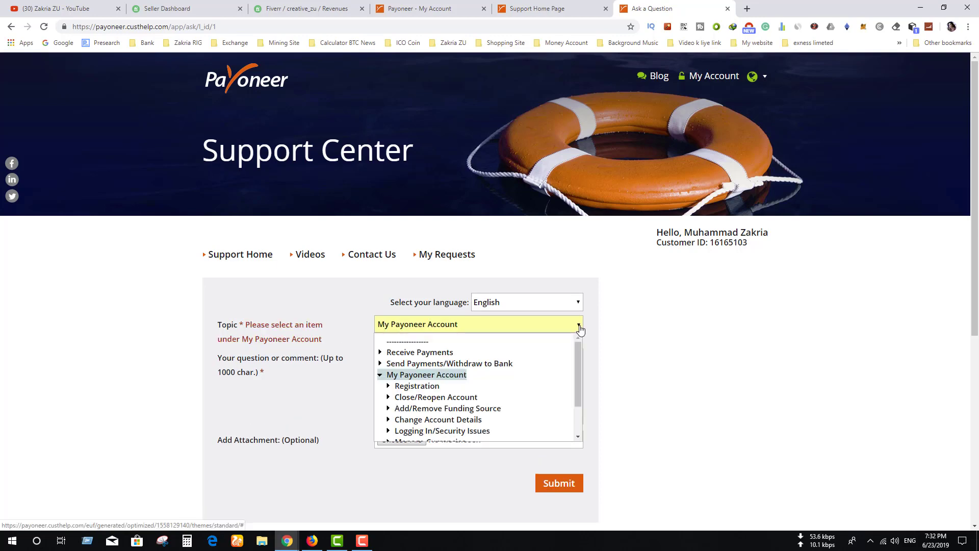
click(422, 398)
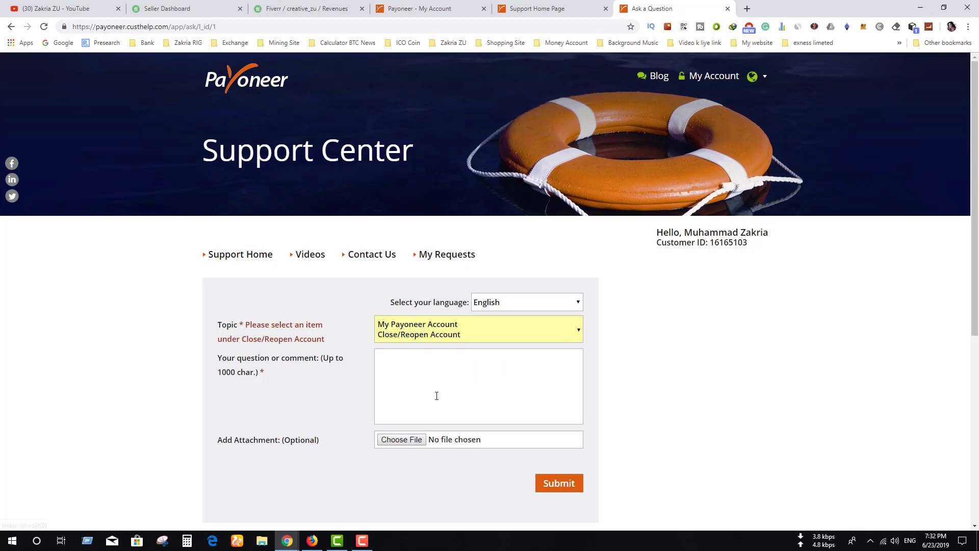
click(578, 333)
scroll(466, 399, down, 2)
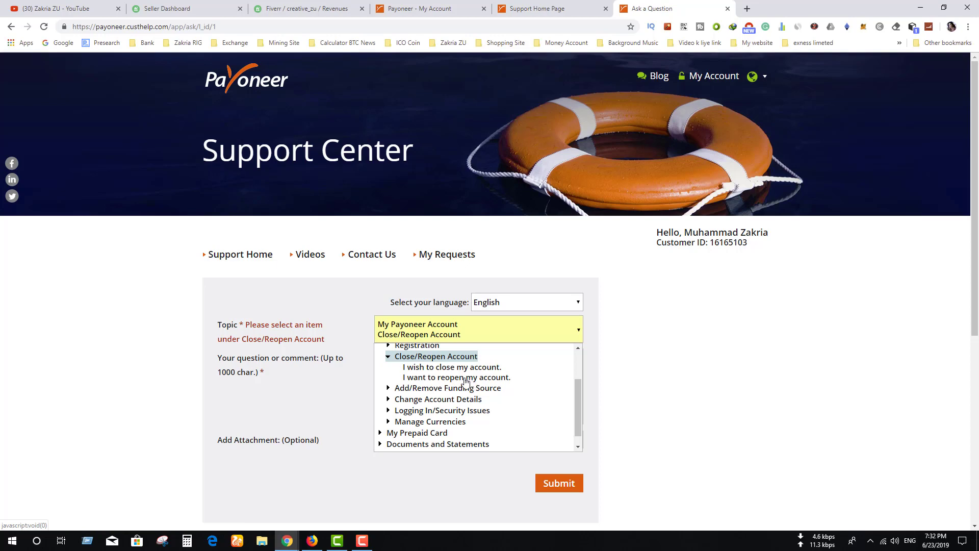
click(465, 380)
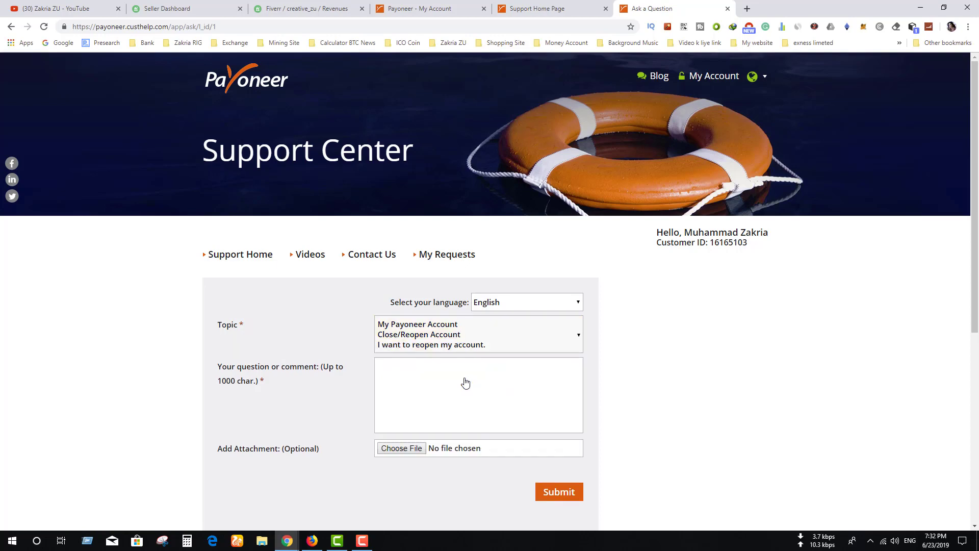
- Paste and submit the comment "Hi Payoneer Team, I want to close my this Payoneer account permanently and I want a new account of Payoneer. Thanks,"
click(410, 378)
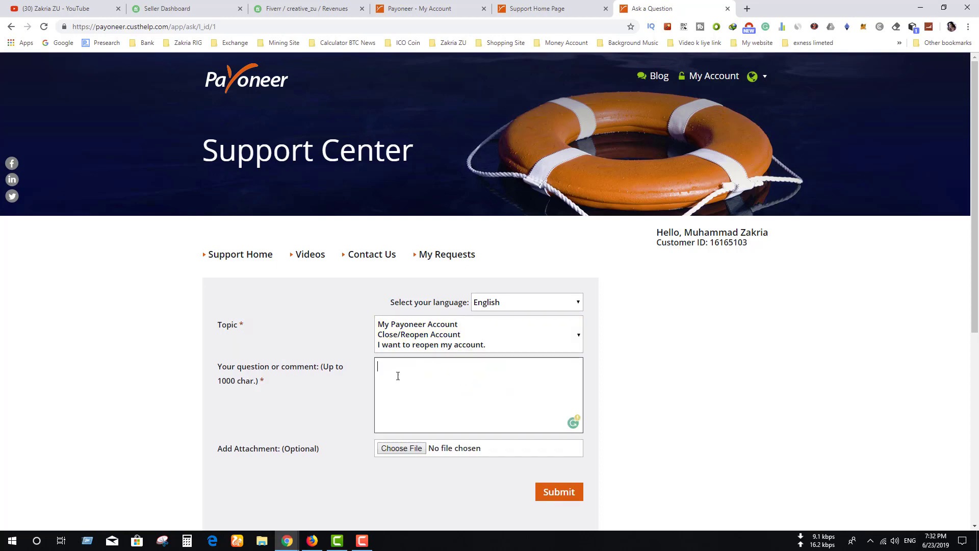
right_click(394, 370)
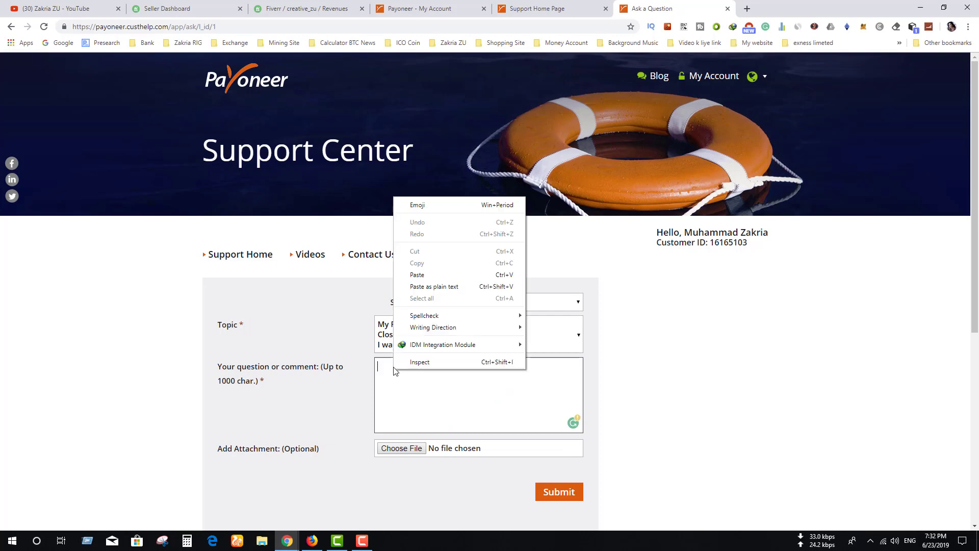
click(435, 275)
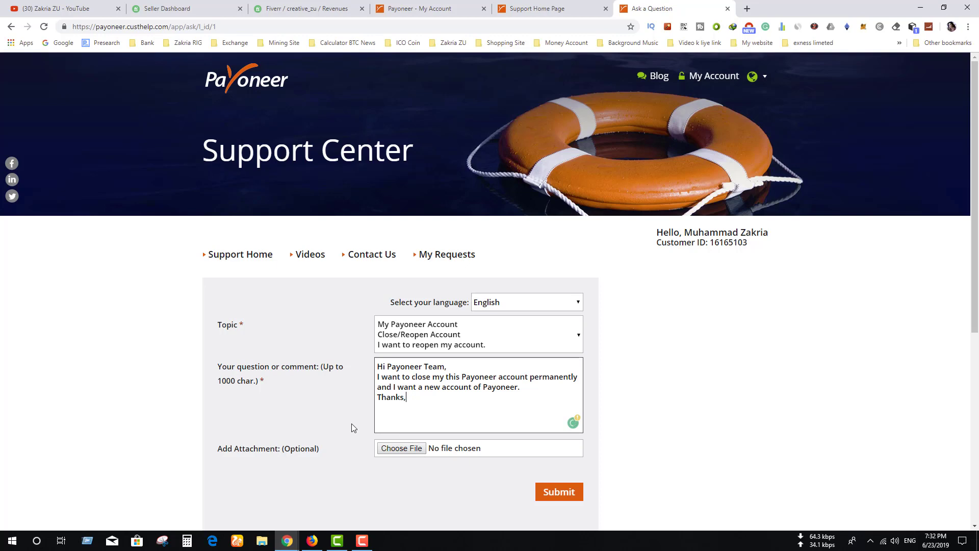
scroll(352, 427, down, 3)
scroll(352, 427, up, 2)
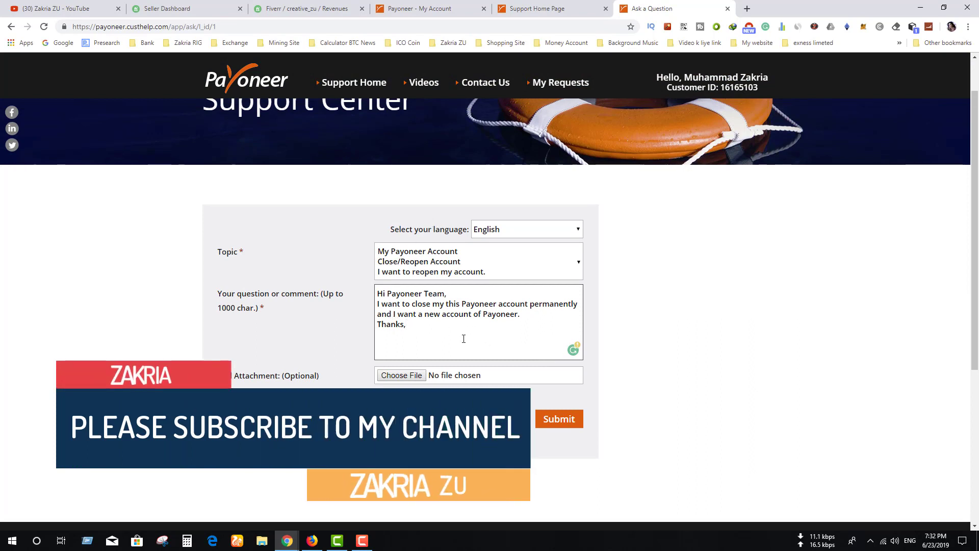
click(558, 420)
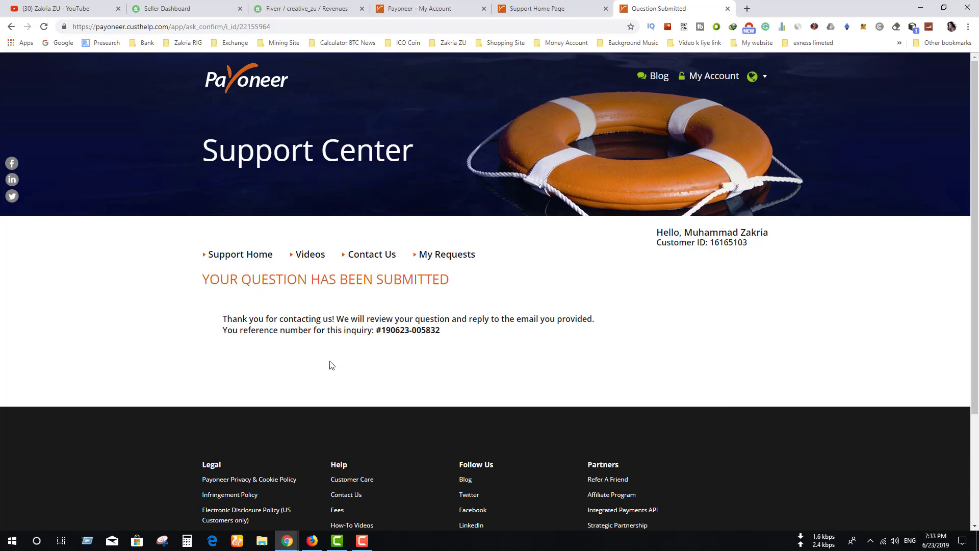
- Switch to Firefox and examine the animated logo intro gig's packages, description and intro selection links on Fiverr
click(312, 540)
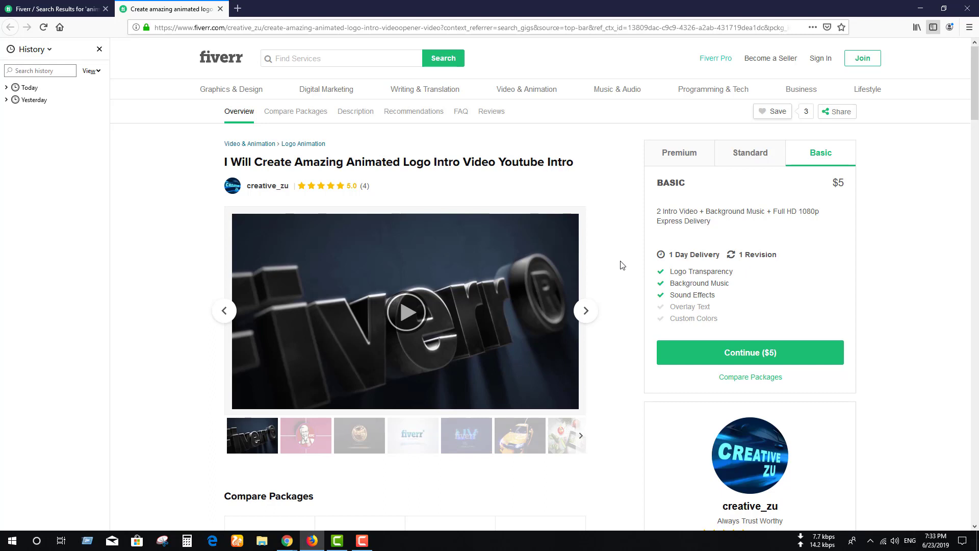
scroll(622, 264, down, 5)
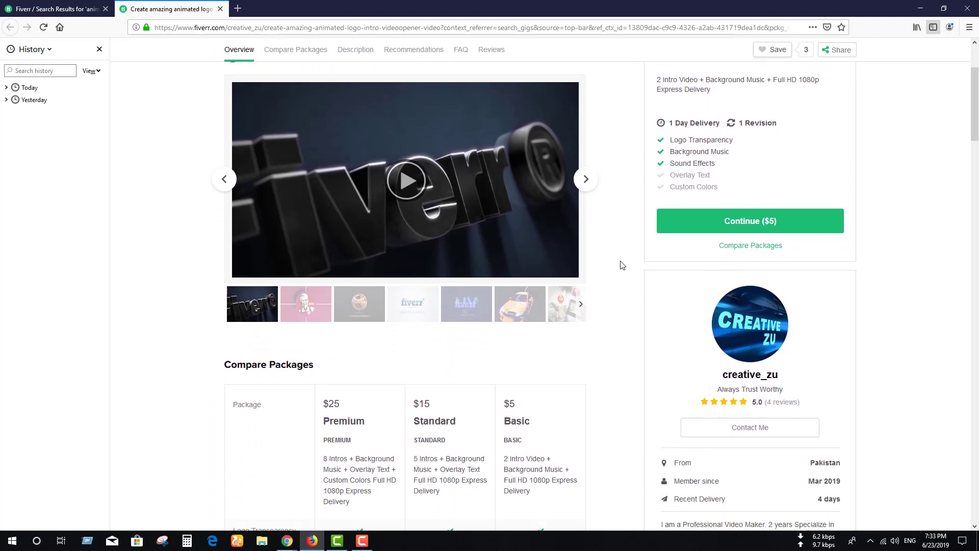
scroll(622, 265, down, 3)
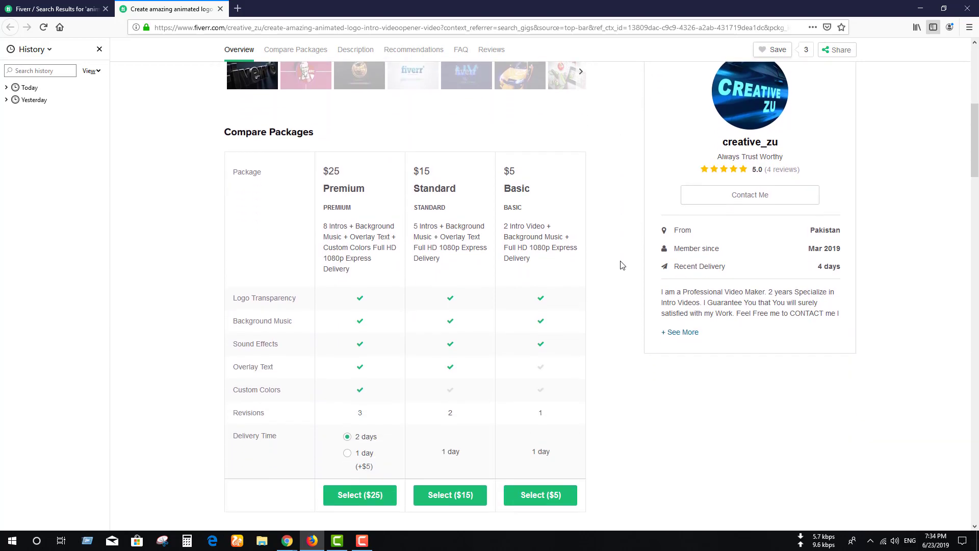
scroll(622, 265, down, 8)
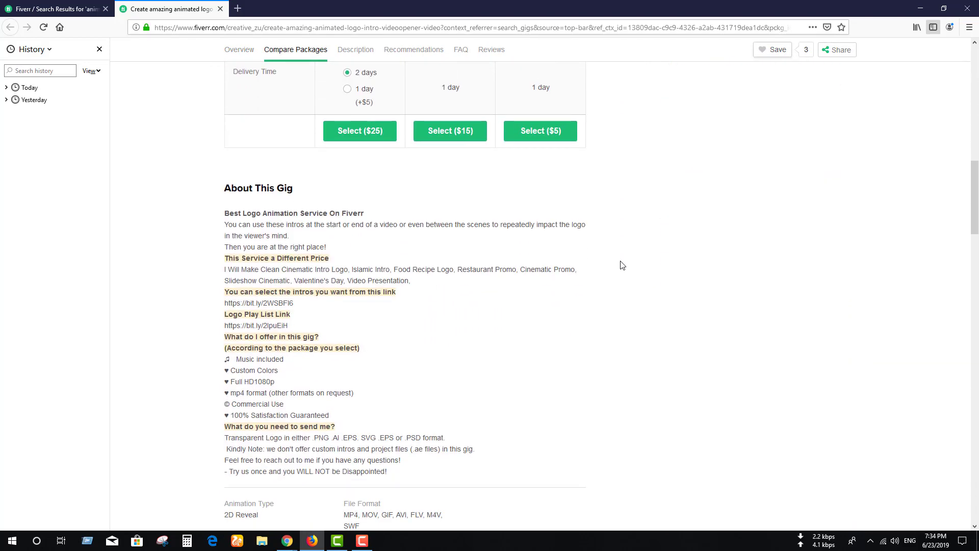
scroll(622, 264, down, 1)
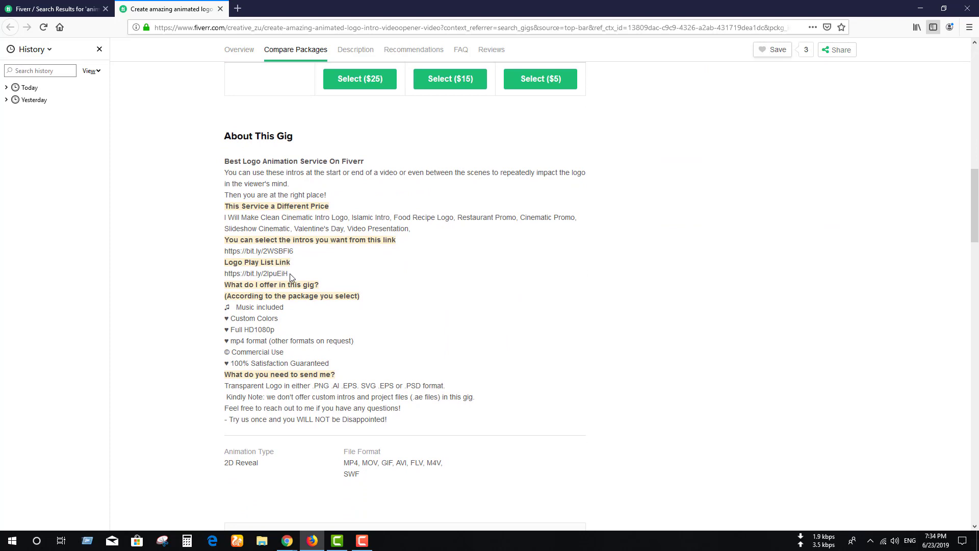
drag(289, 274, 225, 274)
drag(296, 253, 222, 255)
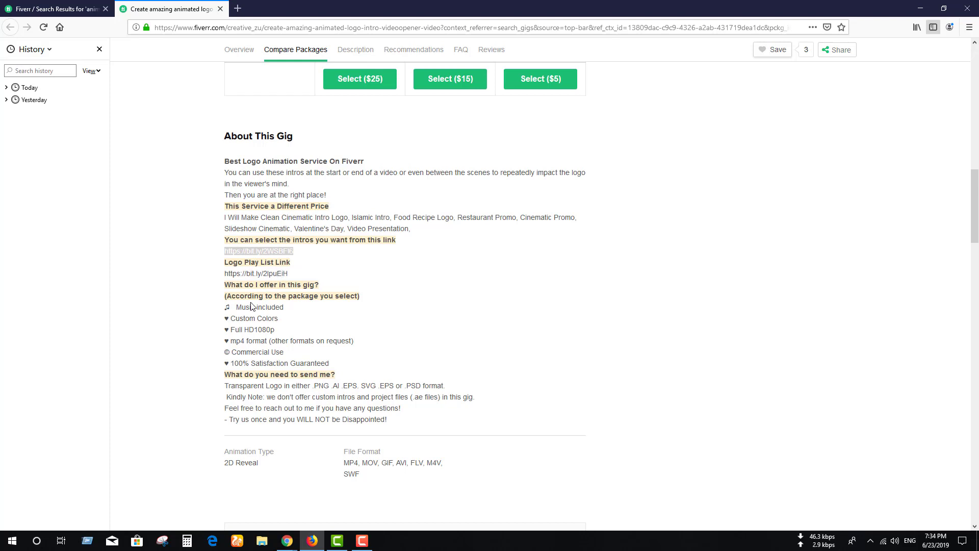
scroll(239, 316, up, 15)
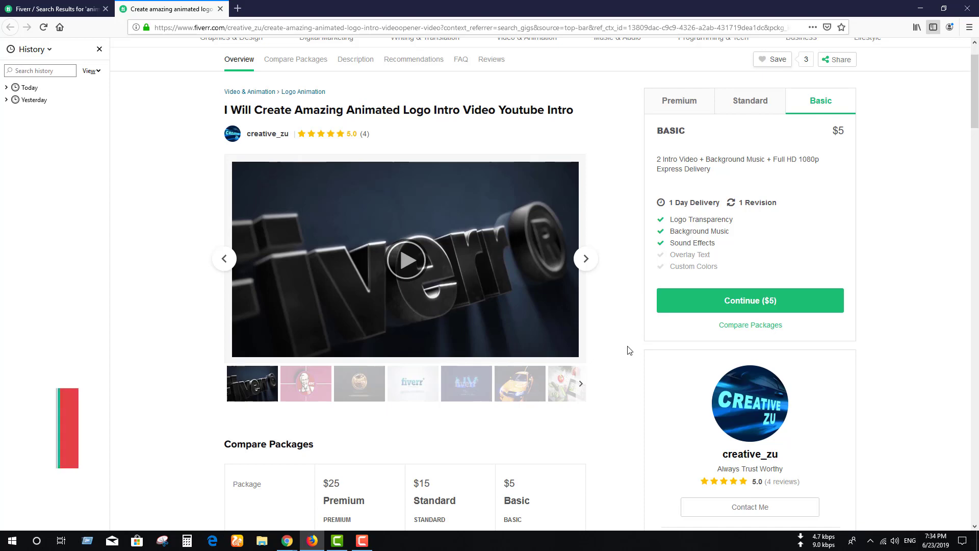
- Switch back to Chrome's Payoneer window and view the YouTube channel's videos page
mouse_move(287, 541)
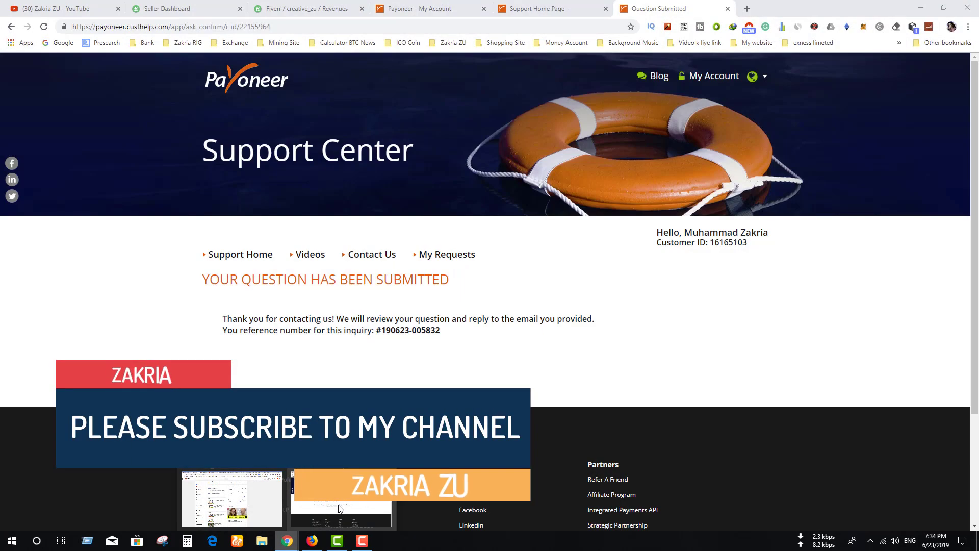
click(339, 507)
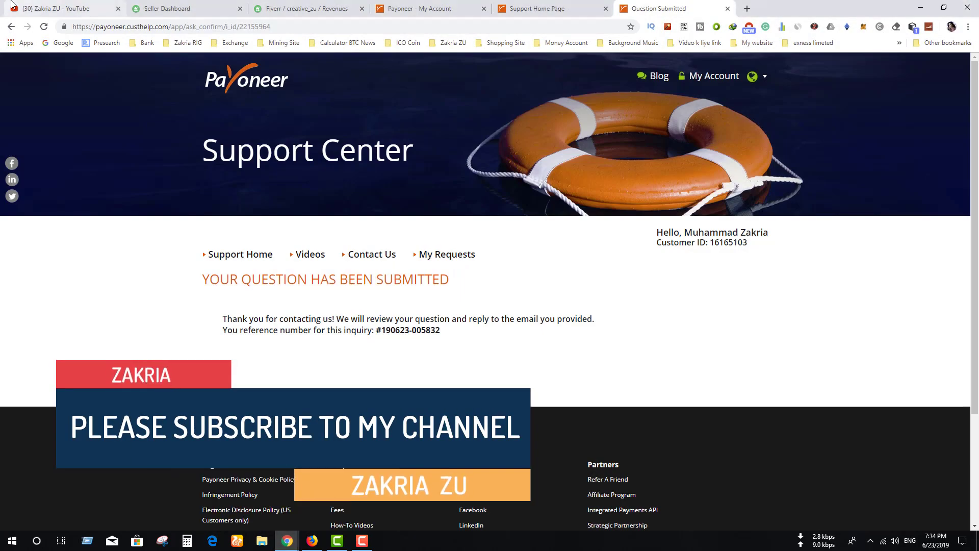
click(53, 9)
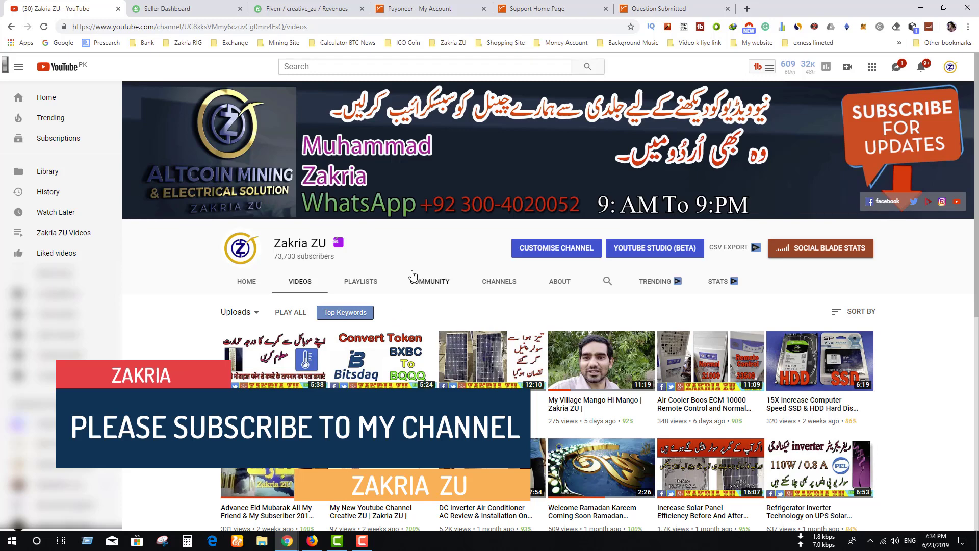